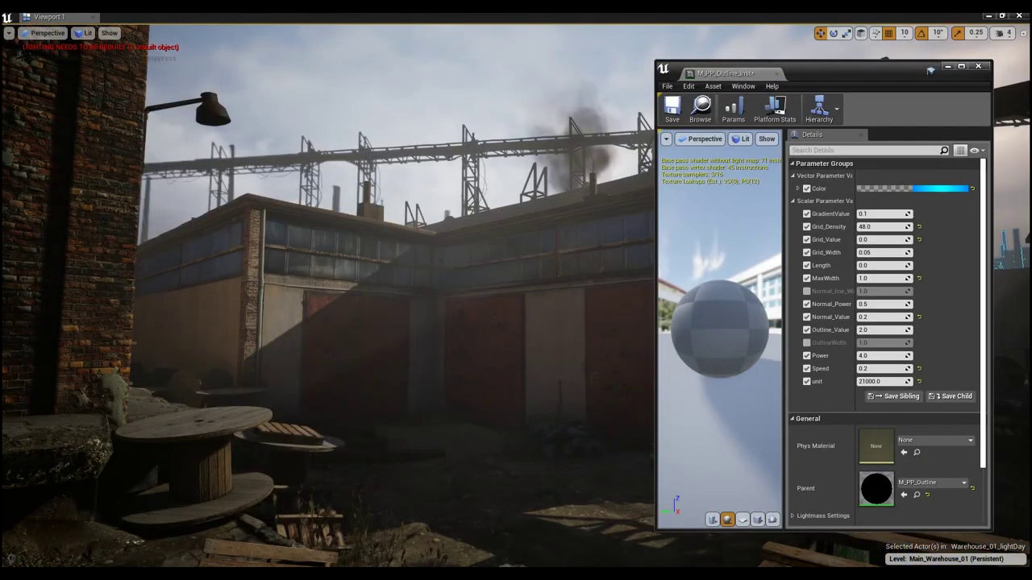
Set the outline instance's Grid_Density (trying 32) and Grid_Value 0.5, then reopen M_PP_Outline_Inst
{"action": "left_click", "coordinate": [883, 240]}
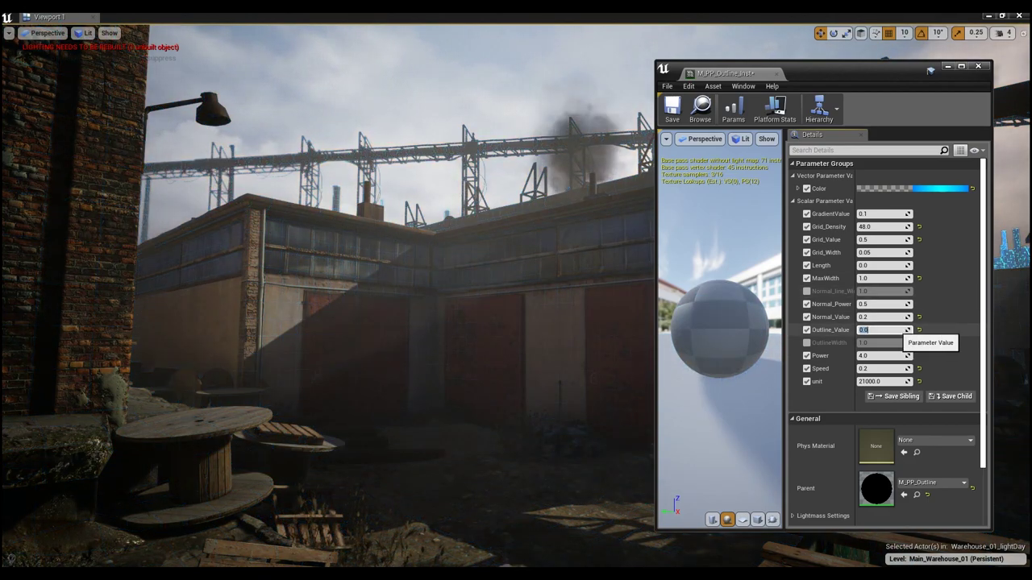
{"action": "left_click", "coordinate": [884, 227]}
{"action": "type", "text": "32"}
{"action": "key", "text": "Tab"}
{"action": "type", "text": "-0"}
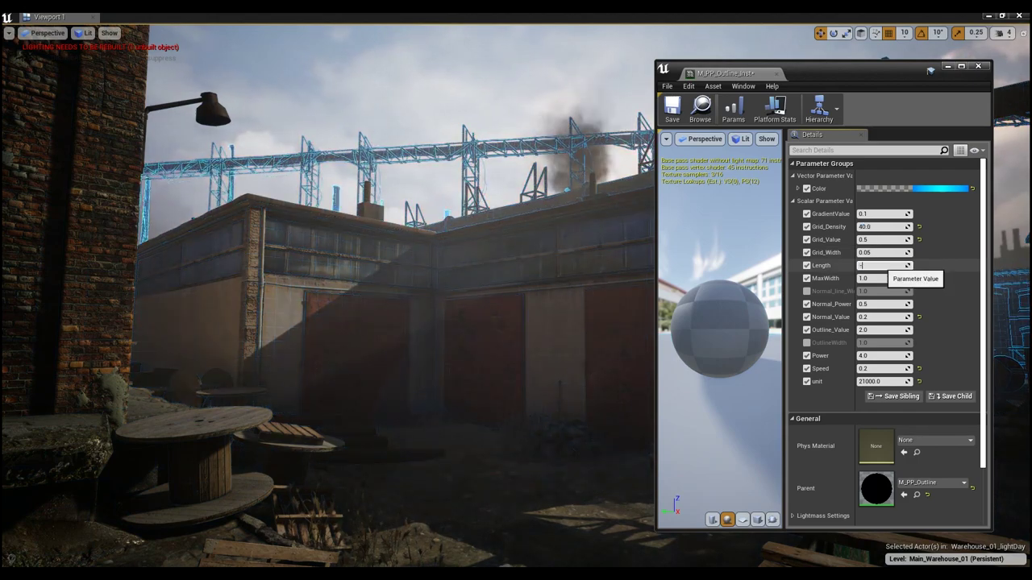
{"action": "type", "text": ".5"}
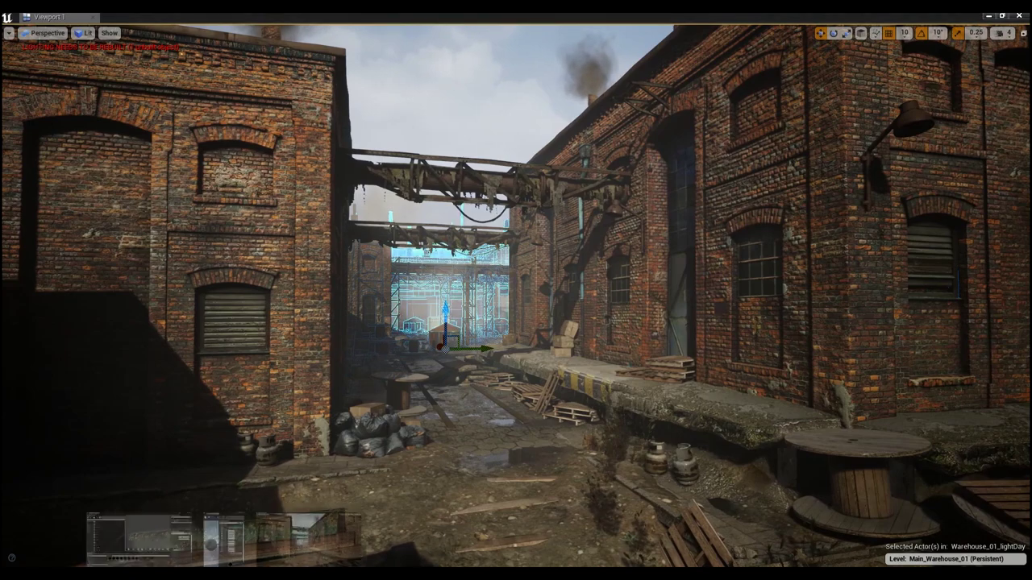
{"action": "left_click", "coordinate": [219, 524]}
Change the outline Grid_Value to 0.25 and minimize the material editor to view the level
{"action": "left_click", "coordinate": [884, 239]}
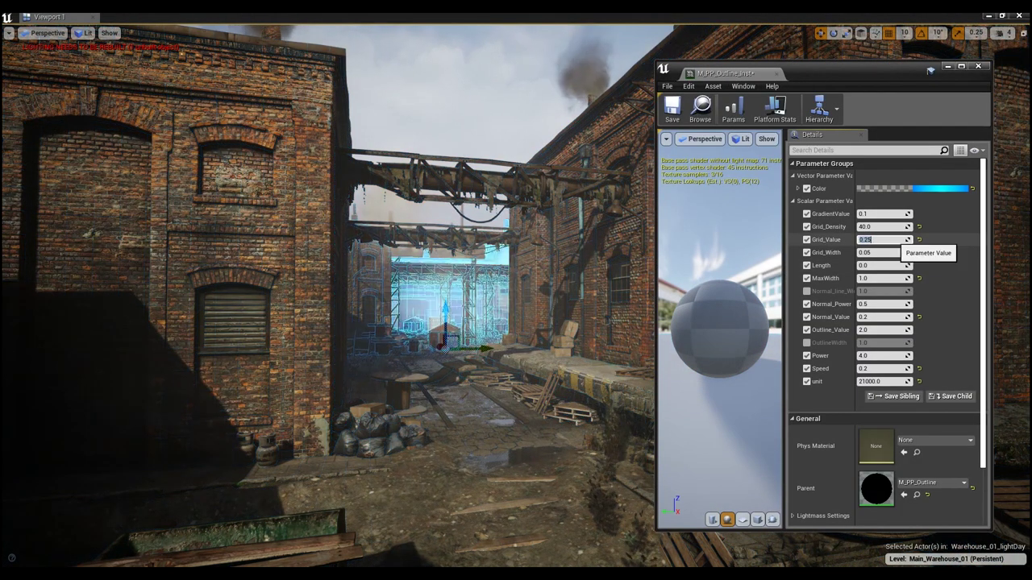
{"action": "left_click", "coordinate": [948, 66]}
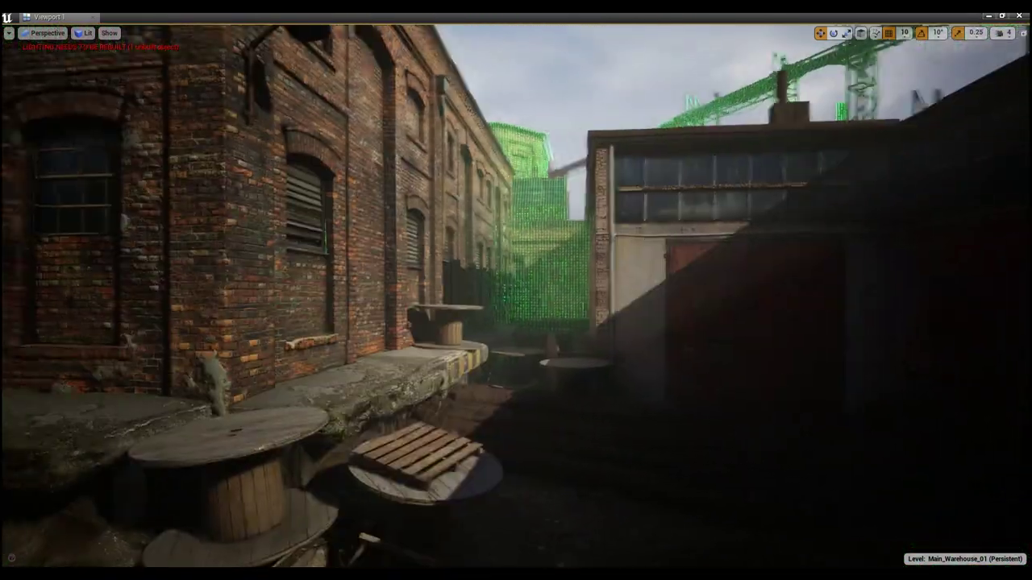
Bring up M_PP_MatrixScan_Inst and edit its Speed value
{"action": "left_click", "coordinate": [226, 528]}
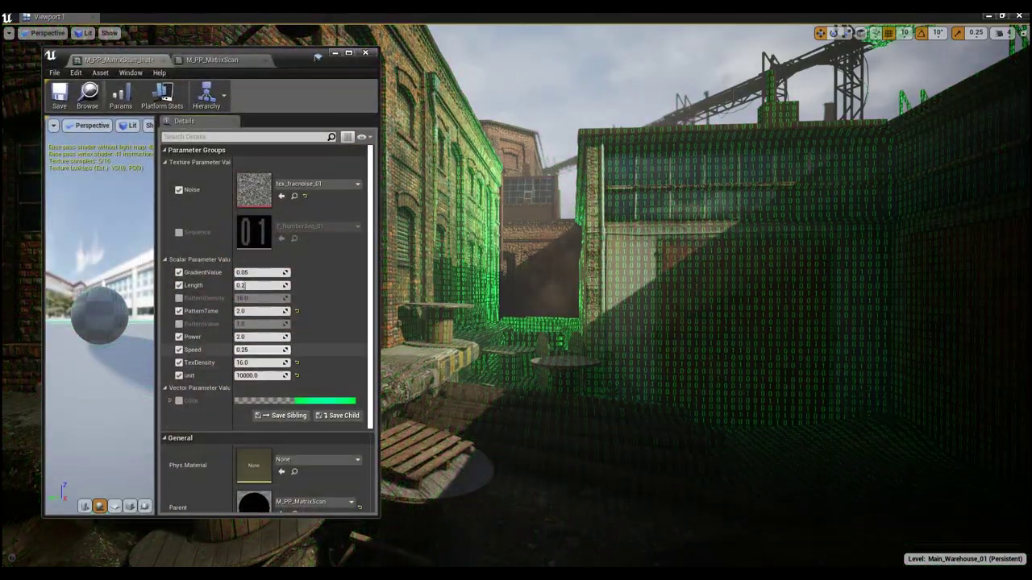
{"action": "left_click", "coordinate": [258, 350]}
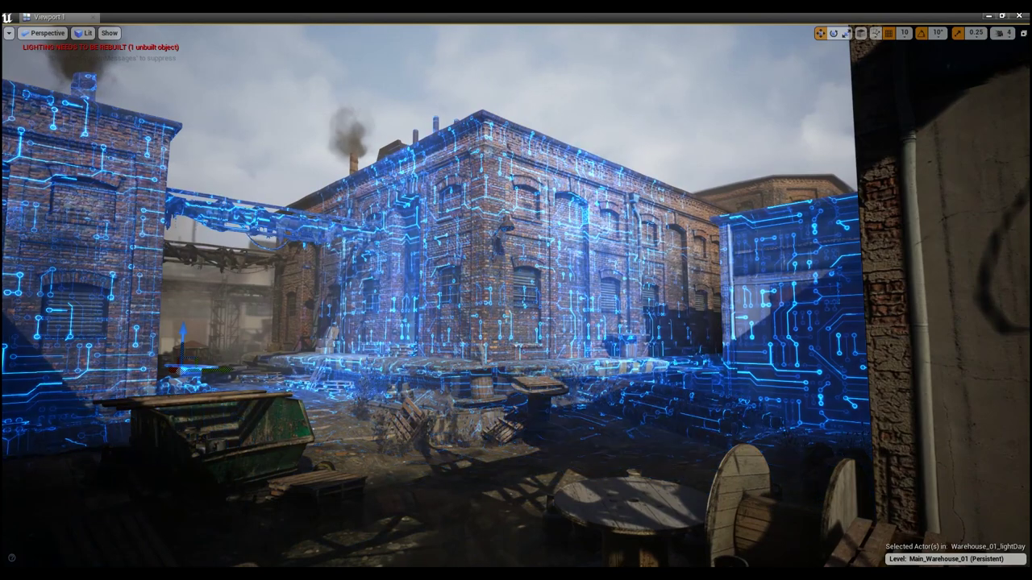
On M_PP_RadialScan_Inst, test TexDensity at 256, then restore it to 512
{"action": "key", "text": "alt+Tab"}
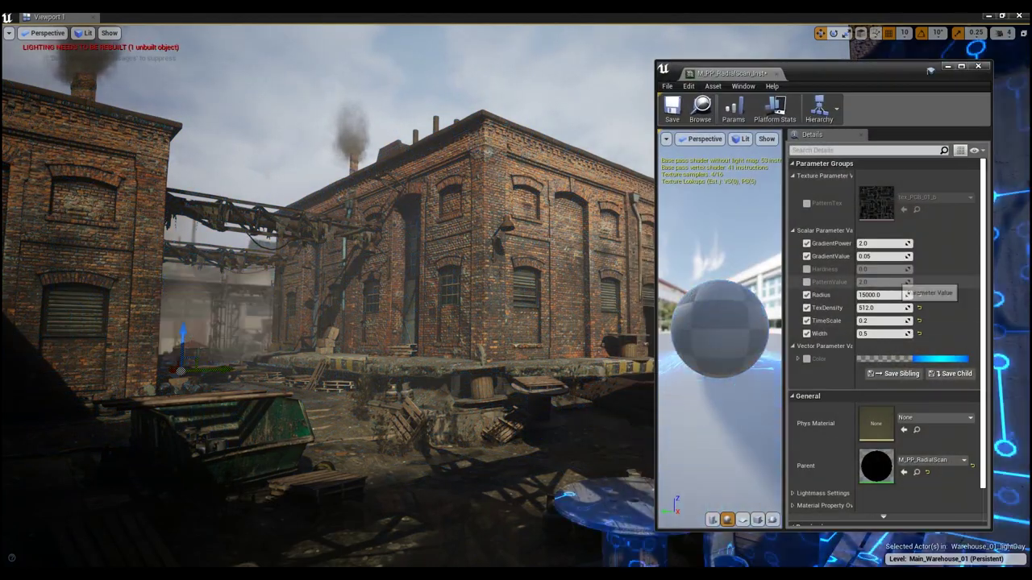
{"action": "left_click", "coordinate": [883, 307]}
{"action": "type", "text": "256"}
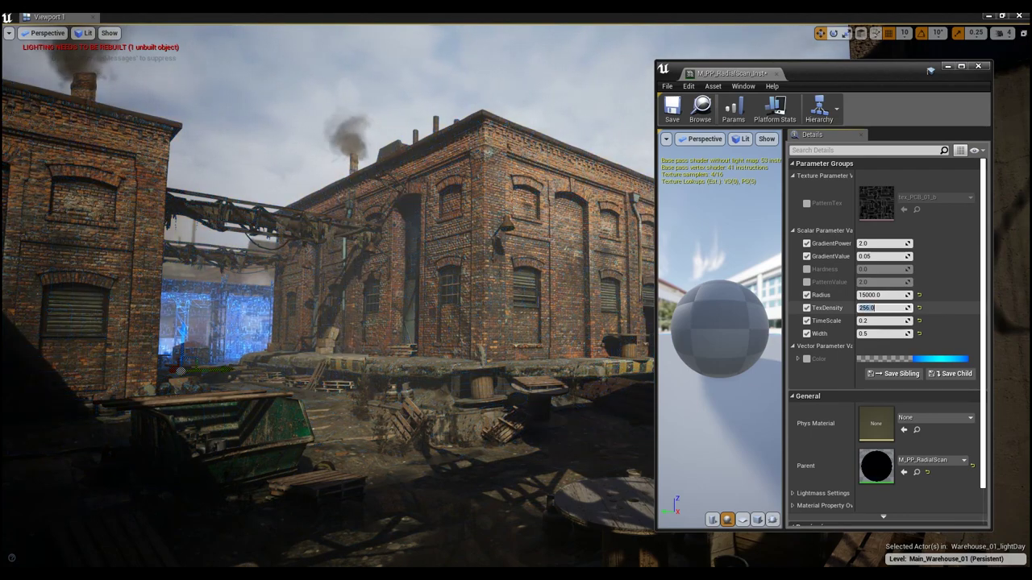
{"action": "left_click", "coordinate": [882, 333]}
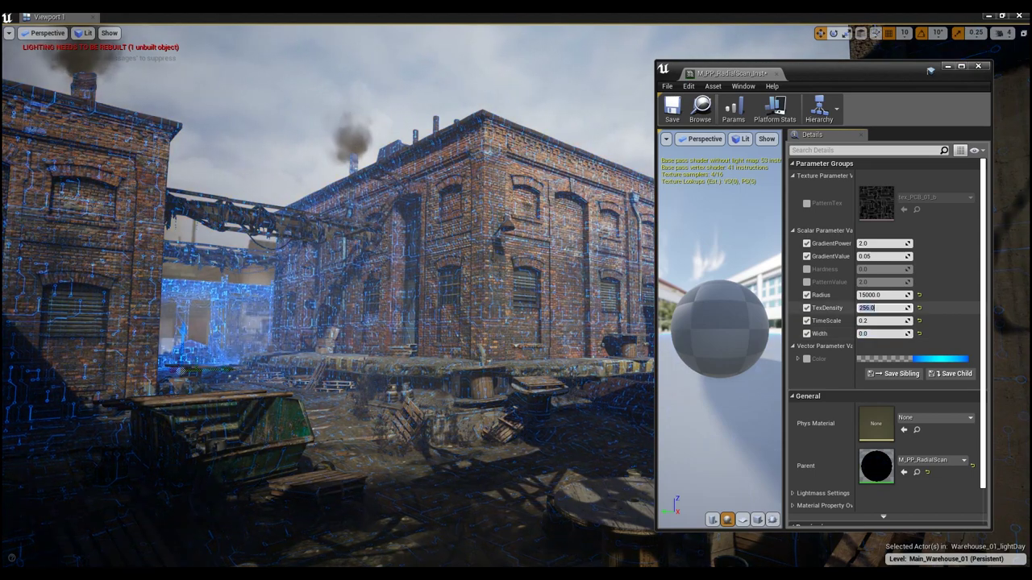
{"action": "type", "text": "512"}
{"action": "left_click", "coordinate": [882, 333]}
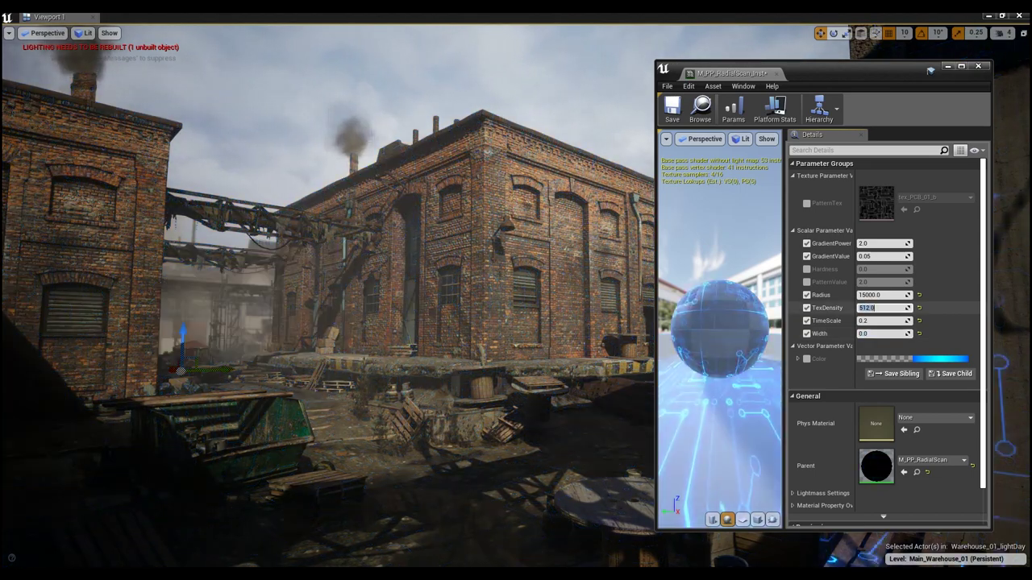
Set Width to 0.35 and GradientPower to 3, after trying 0.2 and 1
{"action": "type", "text": "0.2"}
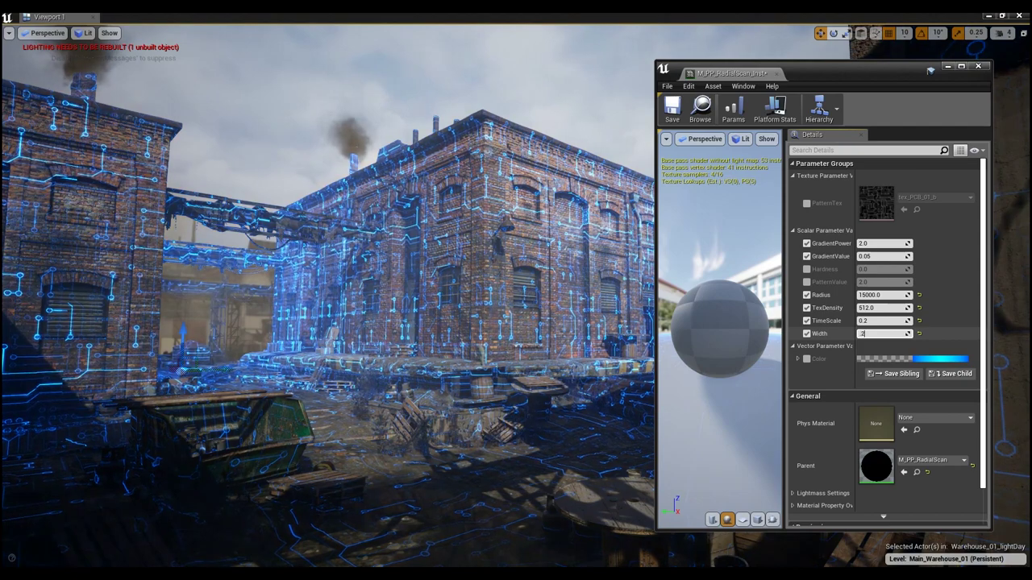
{"action": "type", "text": "0.5"}
{"action": "key", "text": "Return"}
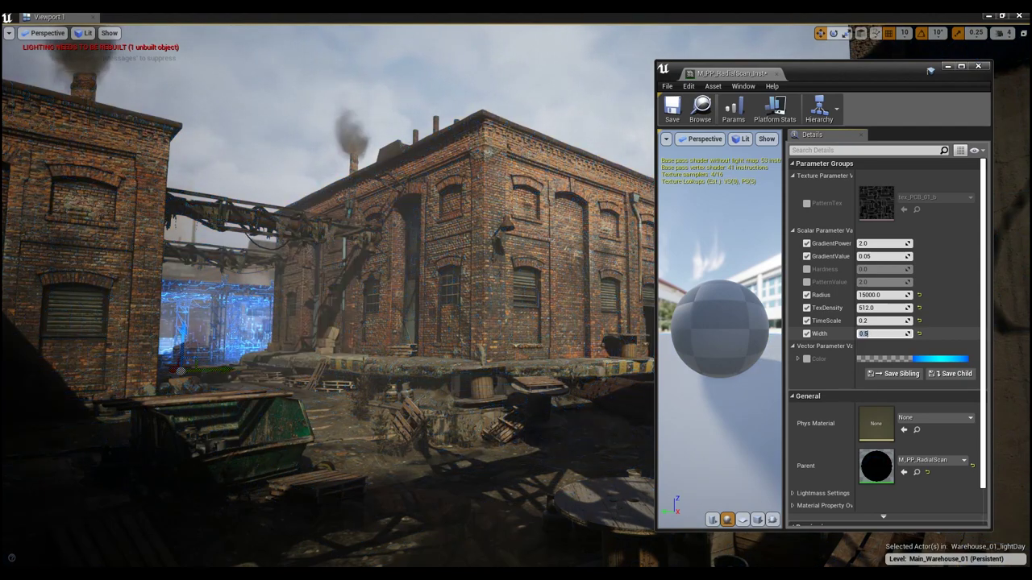
{"action": "type", "text": "0.35"}
{"action": "key", "text": "Return"}
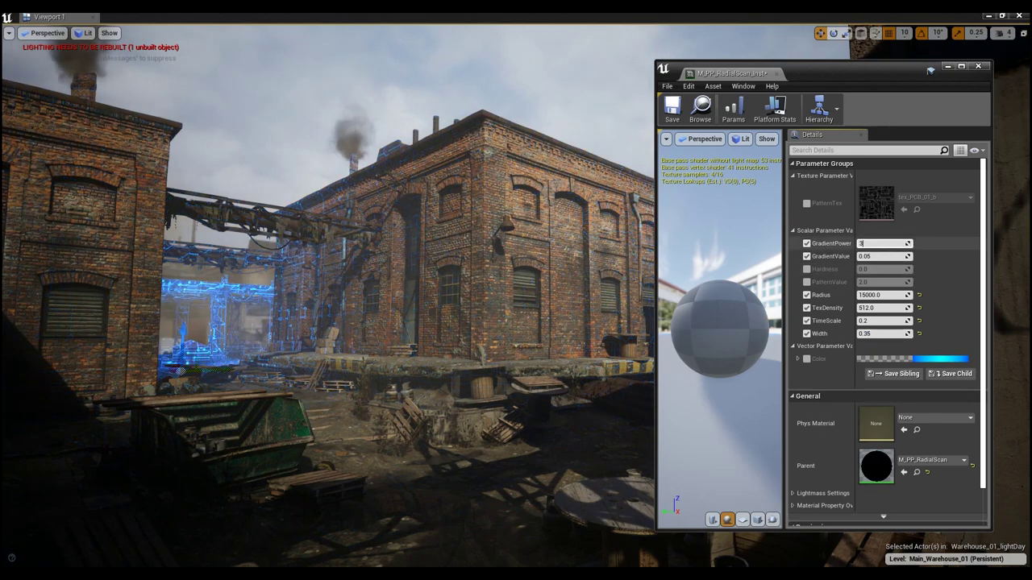
{"action": "type", "text": "1"}
{"action": "key", "text": "Return"}
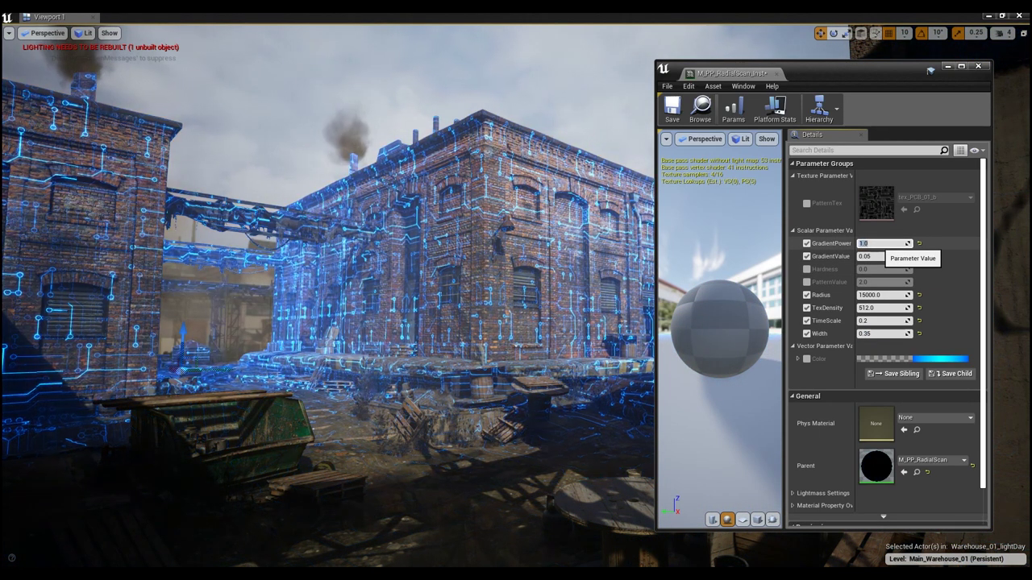
{"action": "type", "text": "3"}
{"action": "key", "text": "Return"}
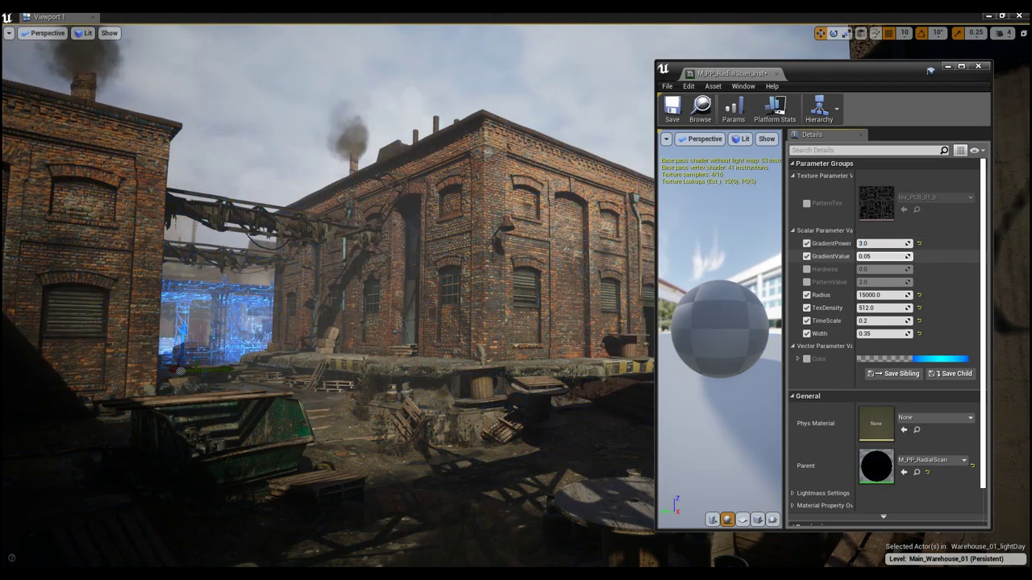
Set GradientValue to 0.05, then fly the camera toward the brick warehouse
{"action": "type", "text": "0"}
{"action": "key", "text": "Return"}
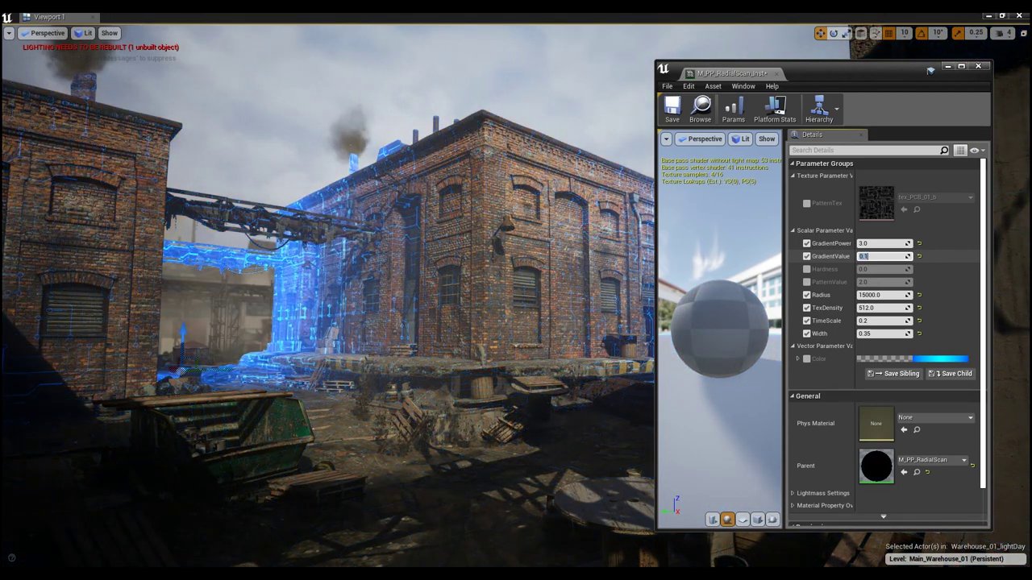
{"action": "type", "text": "05"}
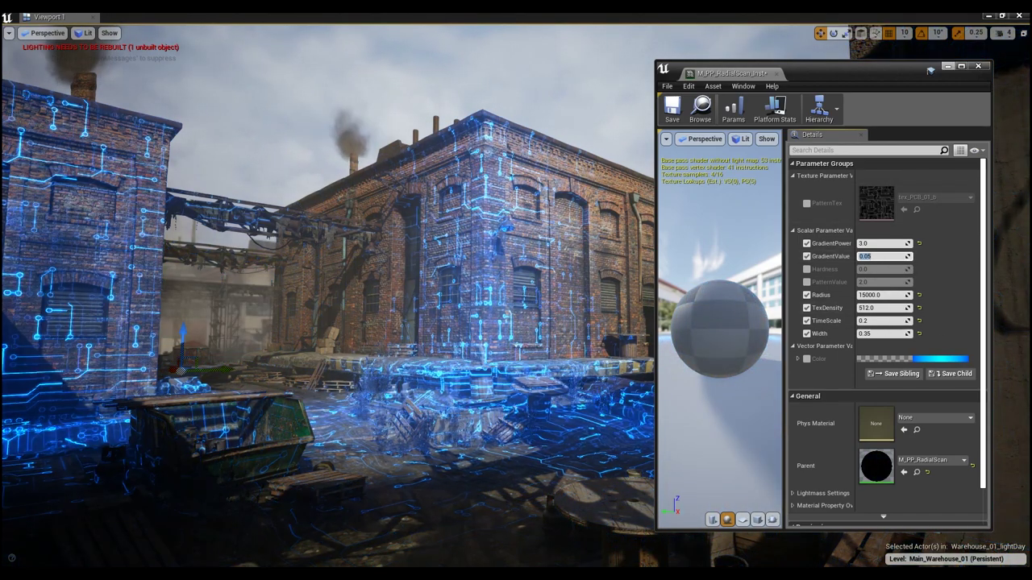
{"action": "key", "text": "alt+Tab"}
{"action": "mouse_move", "coordinate": [516, 290]}
{"action": "right_mouse_down"}
{"action": "mouse_move", "coordinate": [484, 290]}
{"action": "mouse_move", "coordinate": [556, 291]}
{"action": "right_mouse_up"}
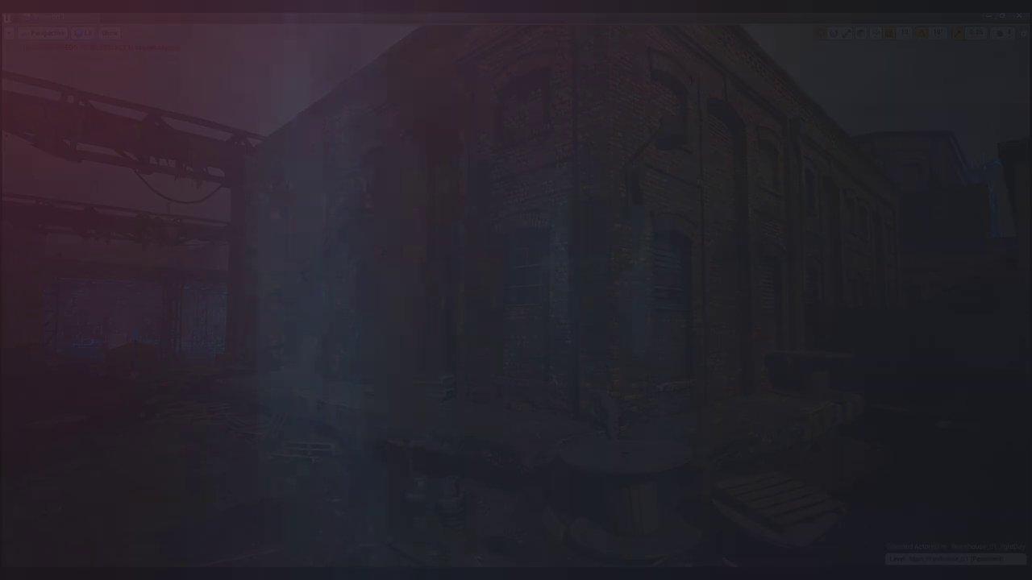